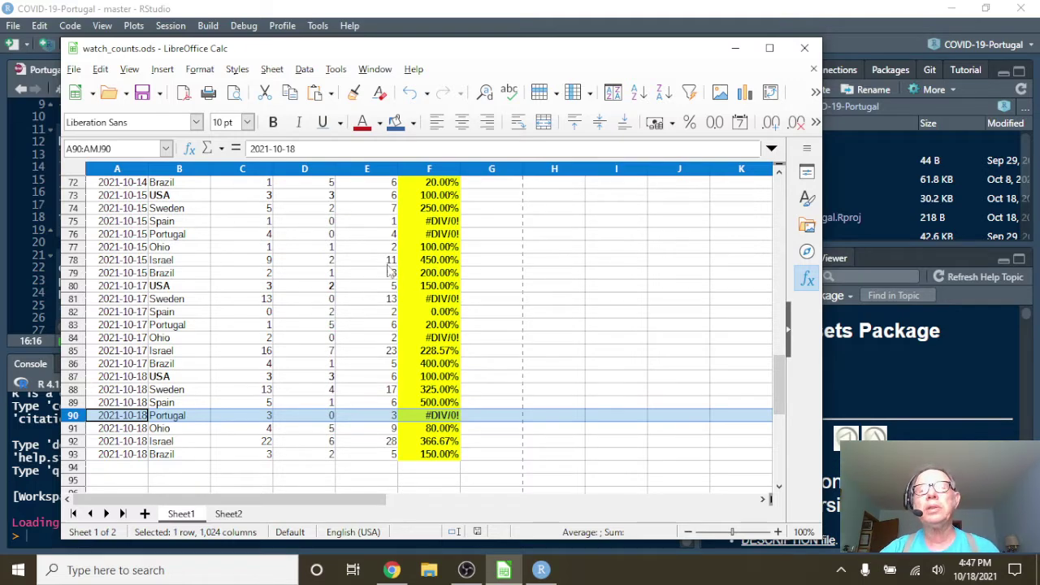
Bring the RStudio window with the COVID-19-Portugal project in front of Calc
click(569, 16)
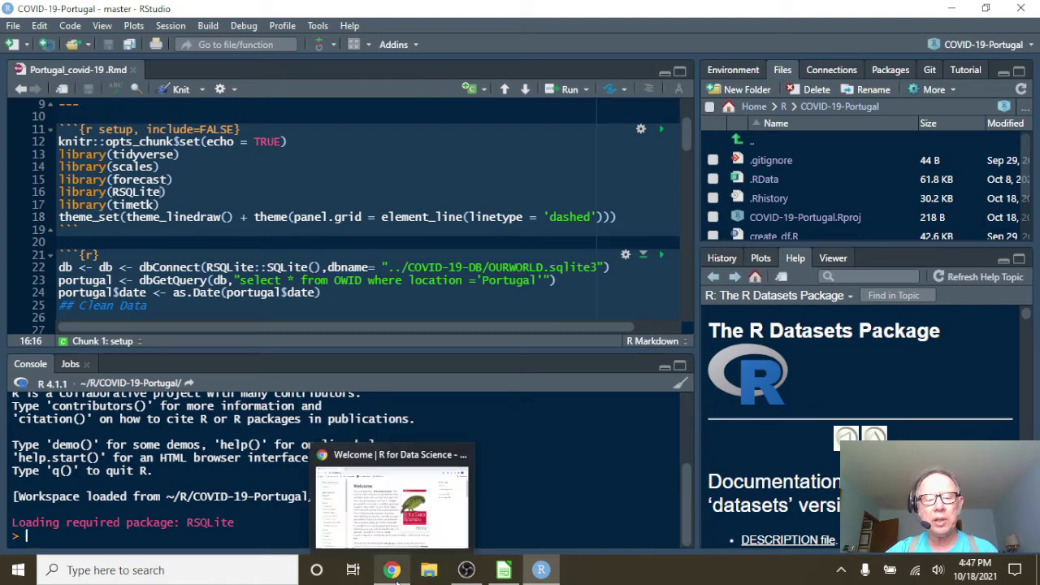
Switch to the browser showing the 'Welcome | R for Data Science' page
click(398, 571)
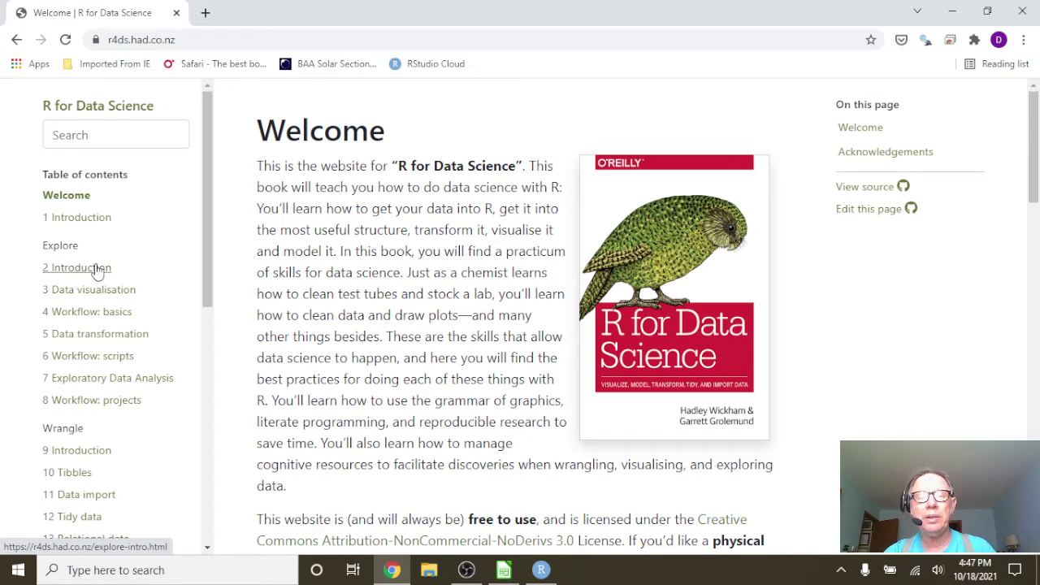
Open a new tab and get to the DuckDuckGo homepage
click(205, 13)
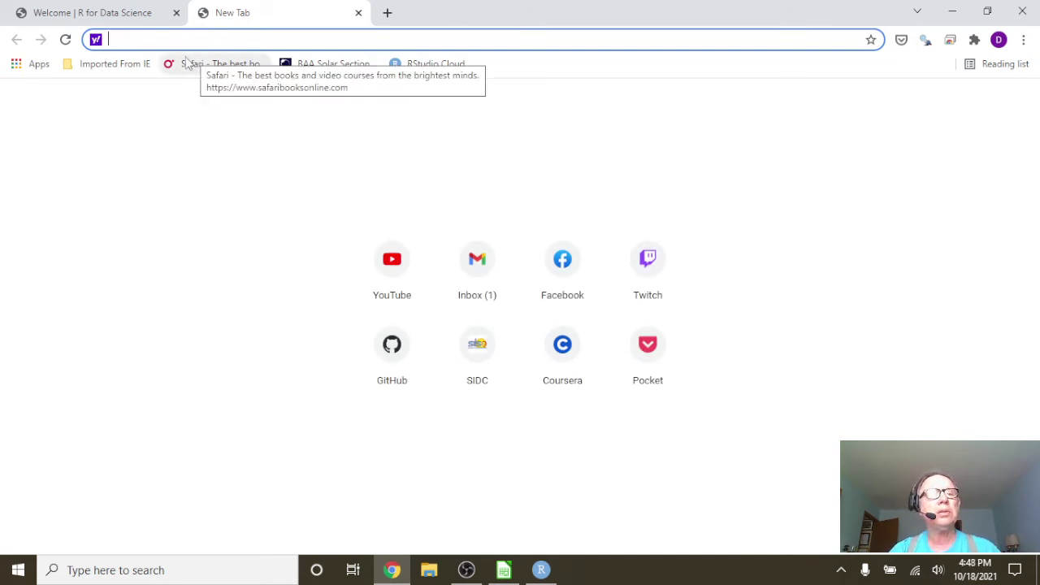
text(dd)
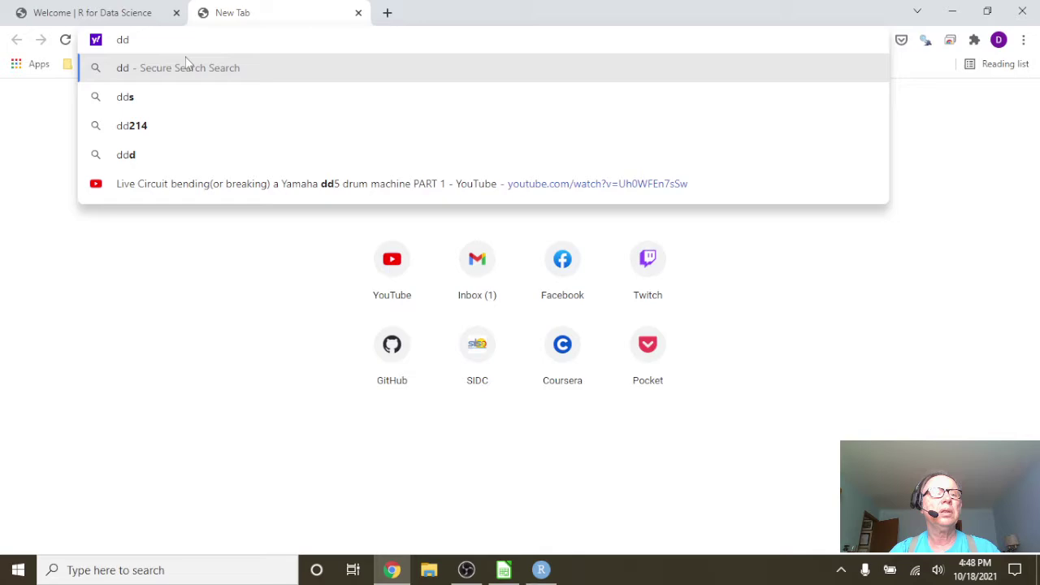
key(BackSpace)
key(BackSpace)
text(duck)
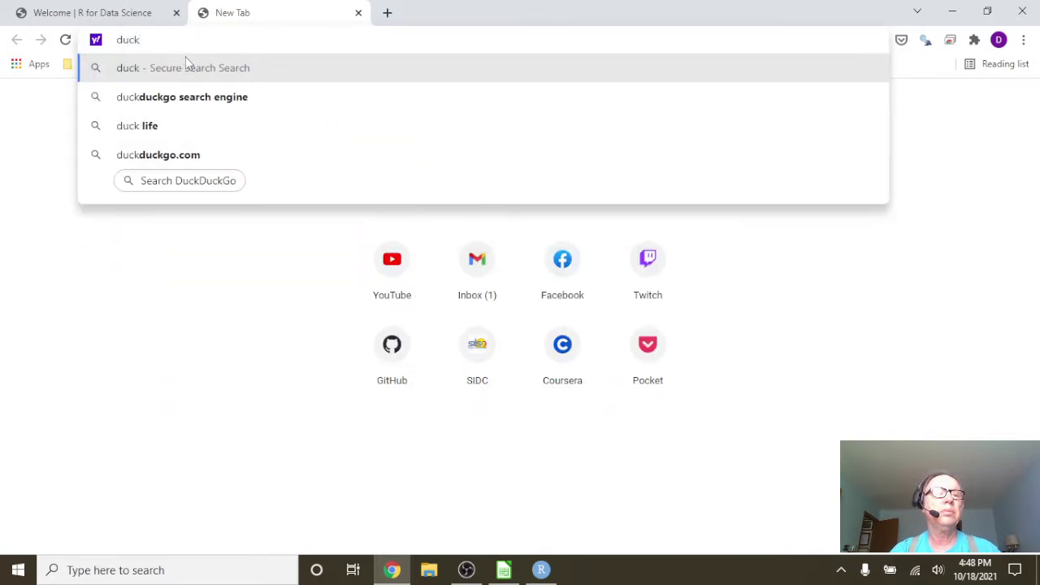
click(177, 154)
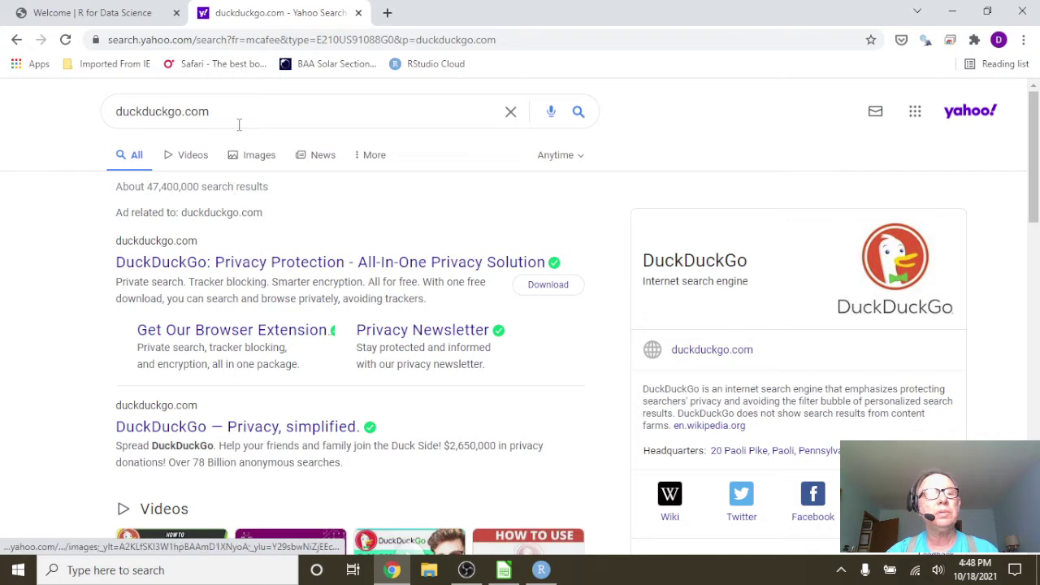
click(235, 111)
click(225, 107)
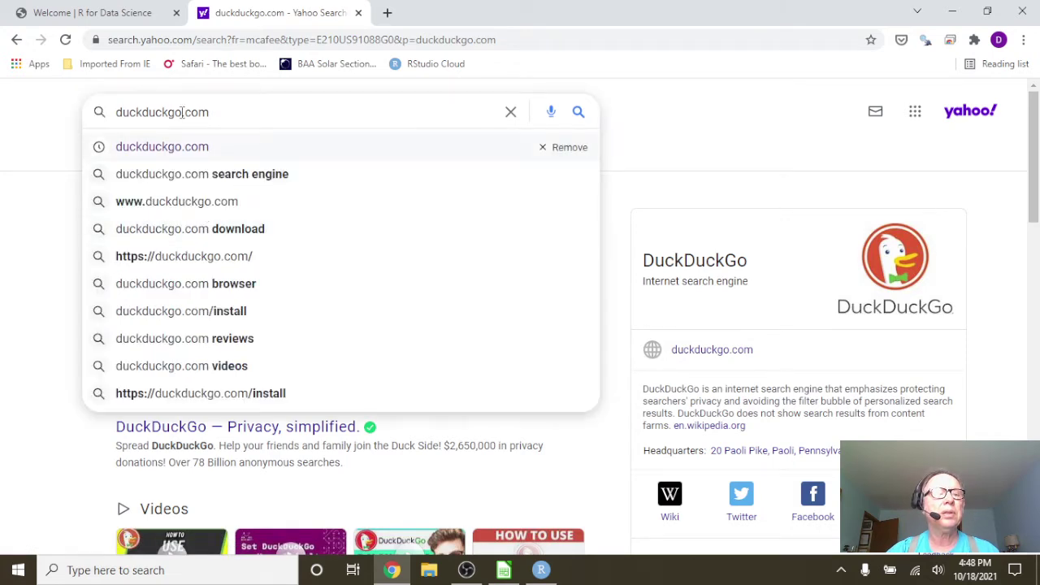
key(Return)
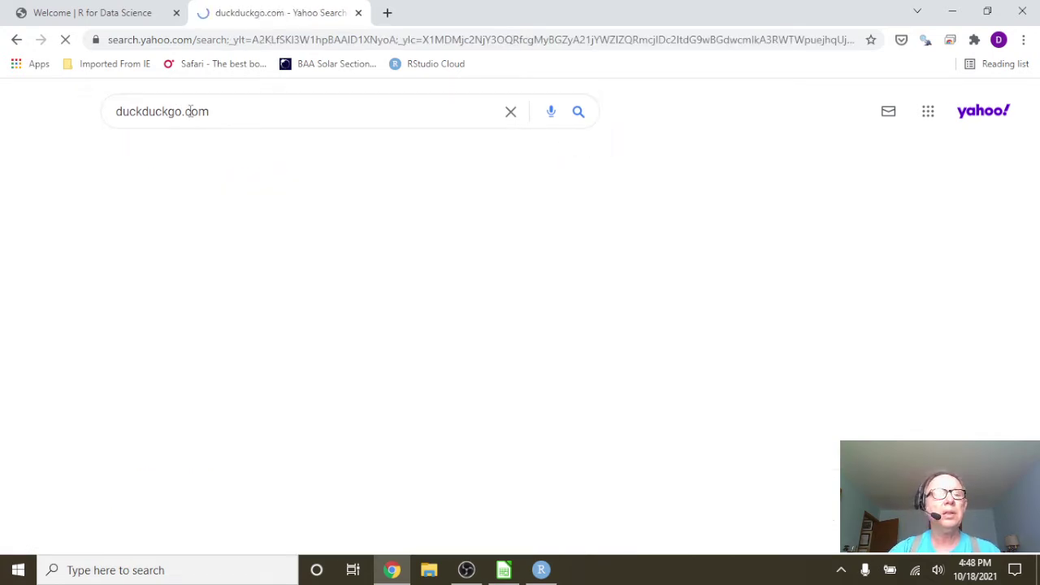
click(174, 268)
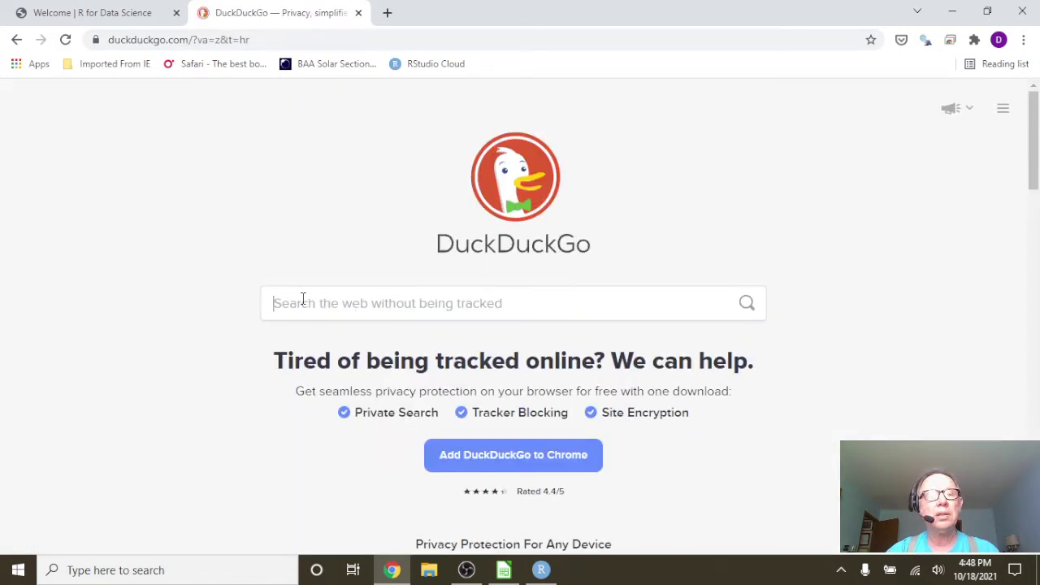
Search DuckDuckGo for 'r4ds book'
text(4)
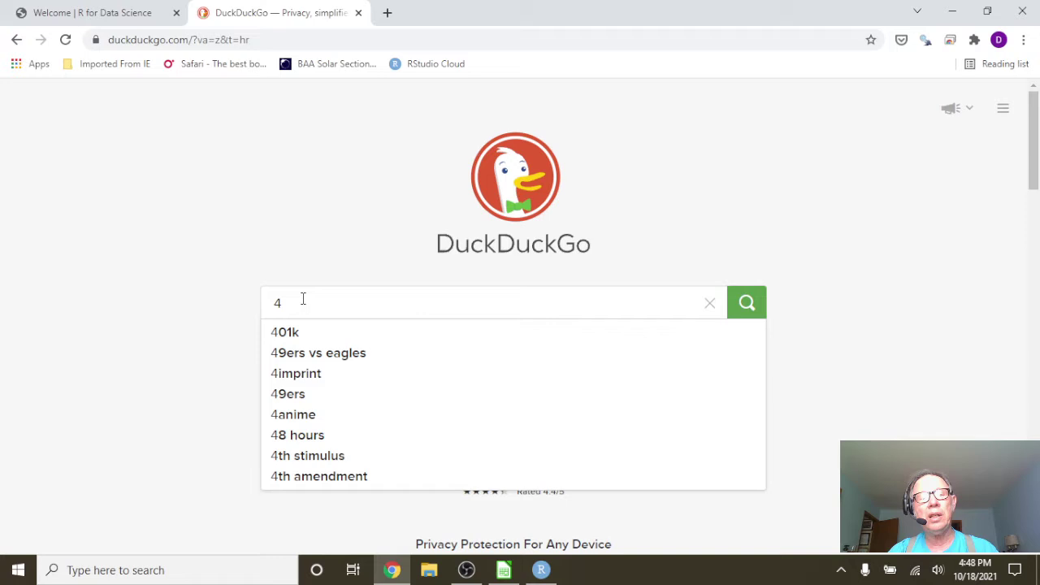
key(BackSpace)
text(r)
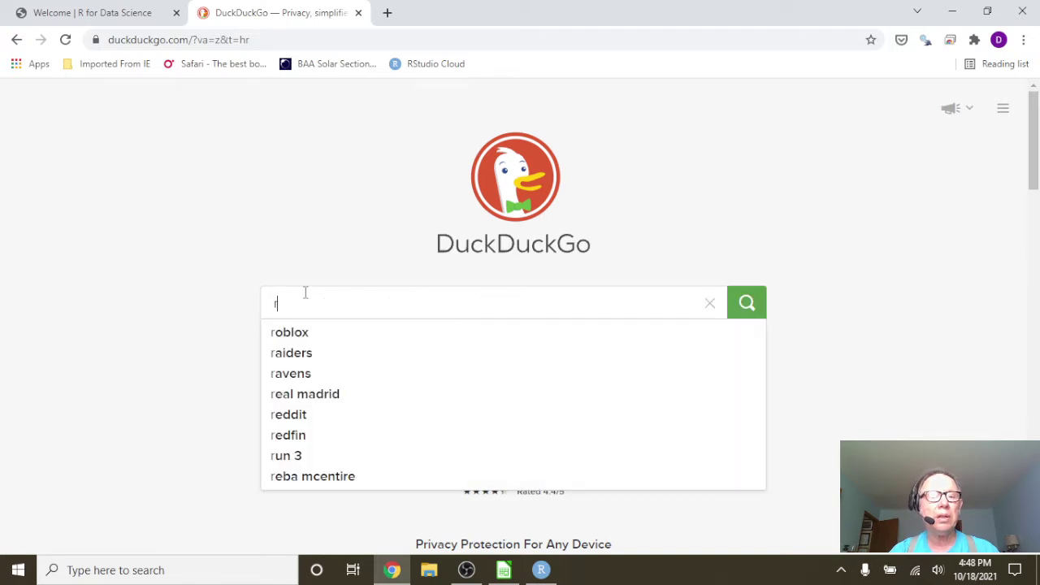
text(4ds)
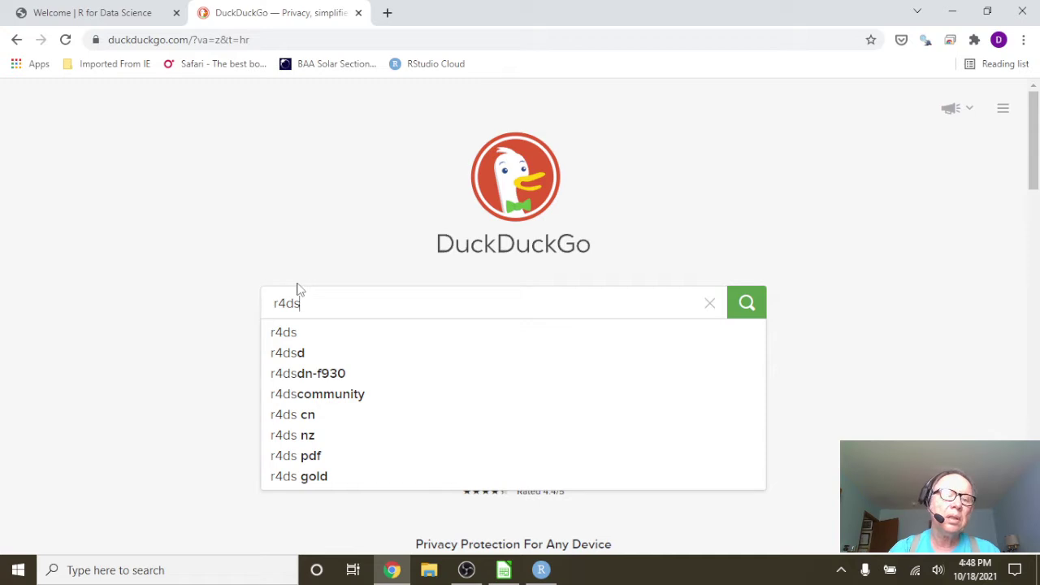
text( b)
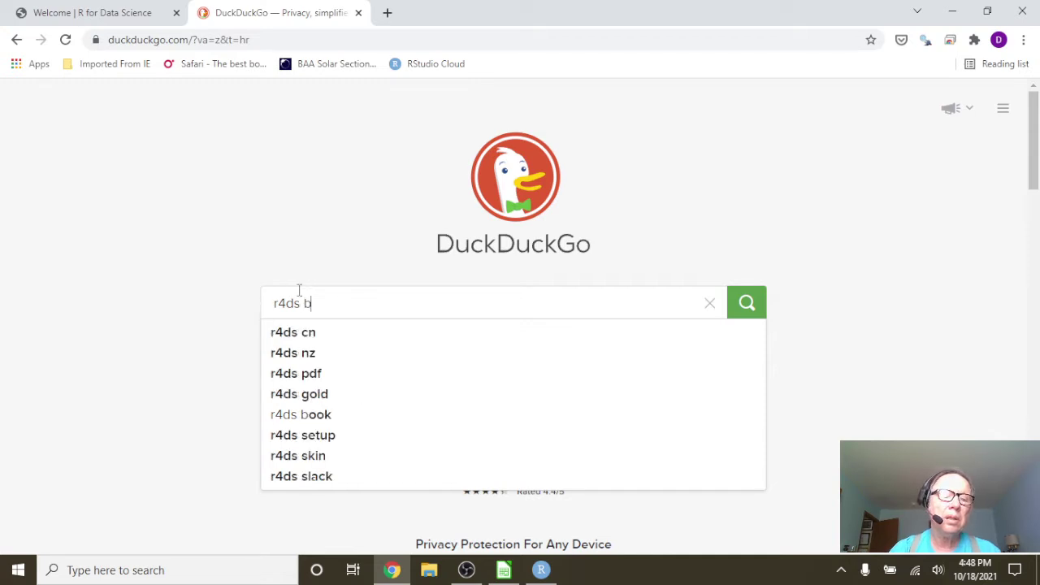
text(ook)
key(Return)
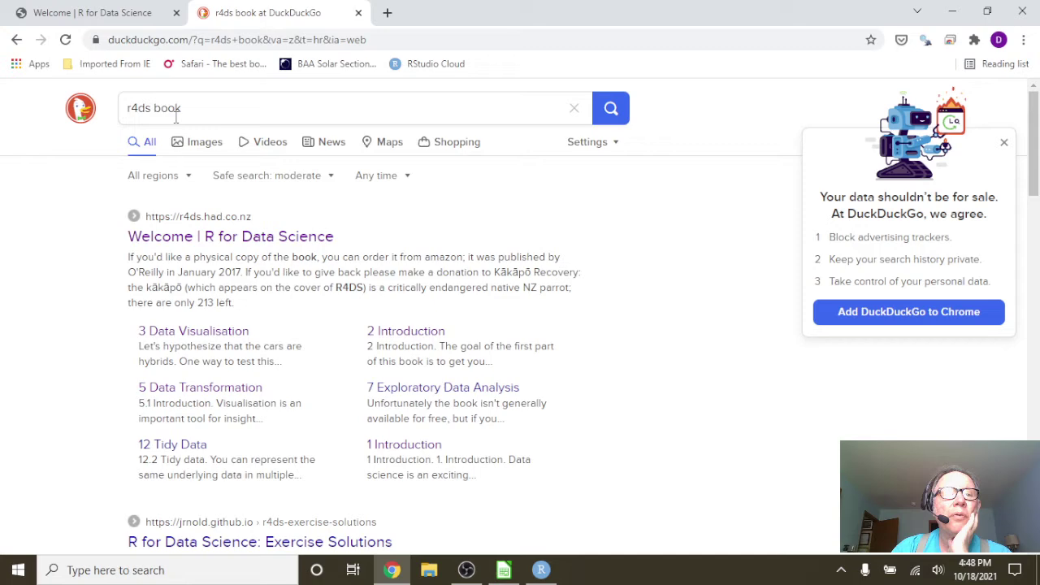
Open the R for Data Science result, close the duplicate tab, and minimize the browser
click(217, 240)
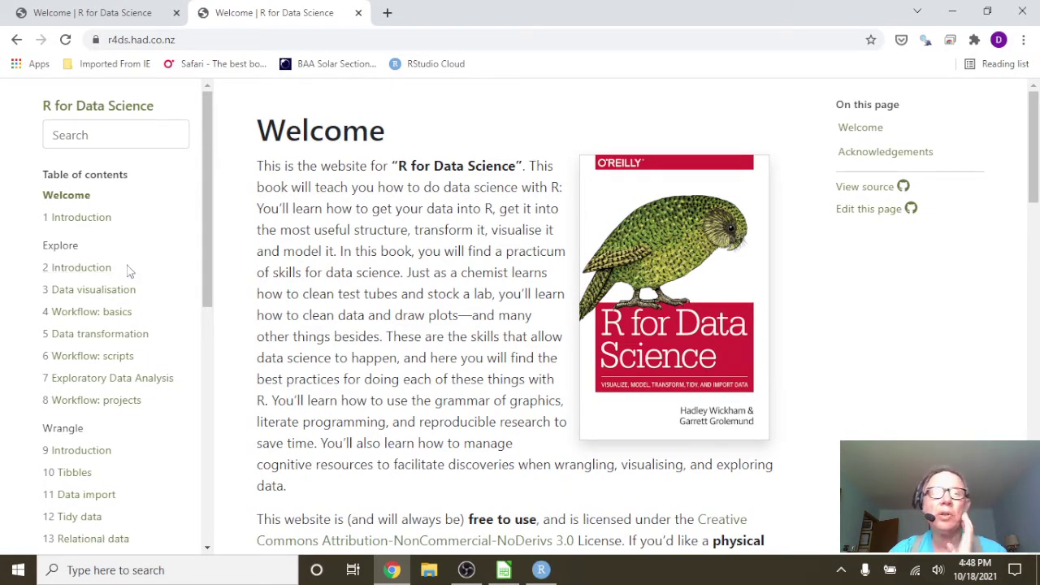
click(357, 13)
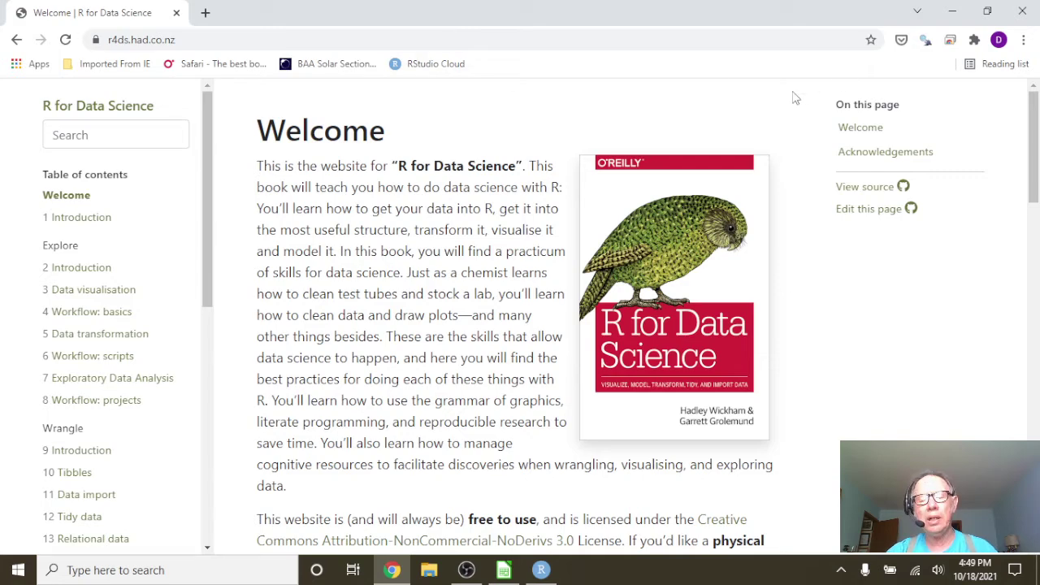
click(952, 11)
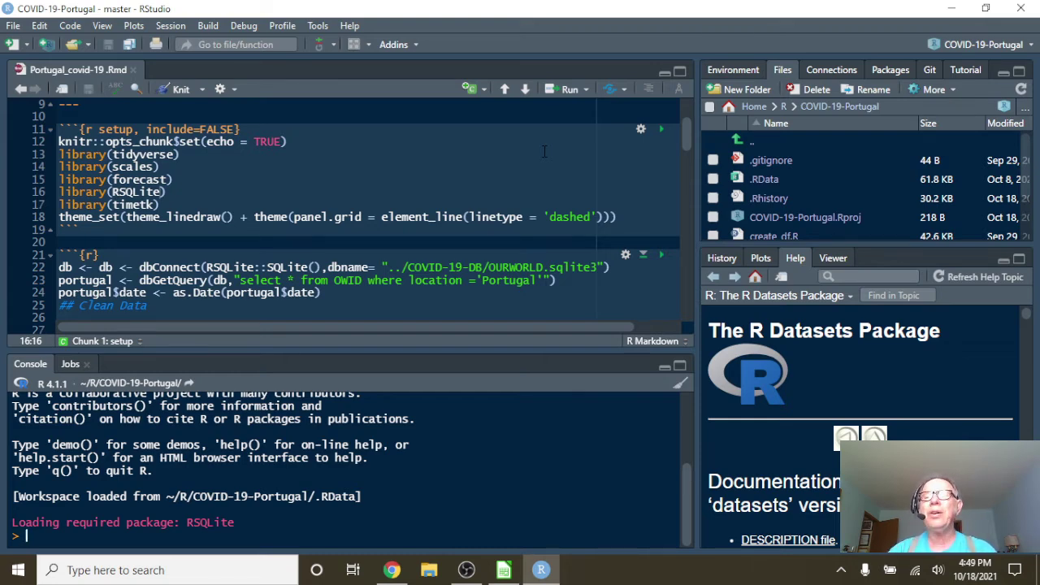
Knit Portugal_covid-19.Rmd to an HTML preview of 'Portugal Covid-19 Analysis'
click(182, 89)
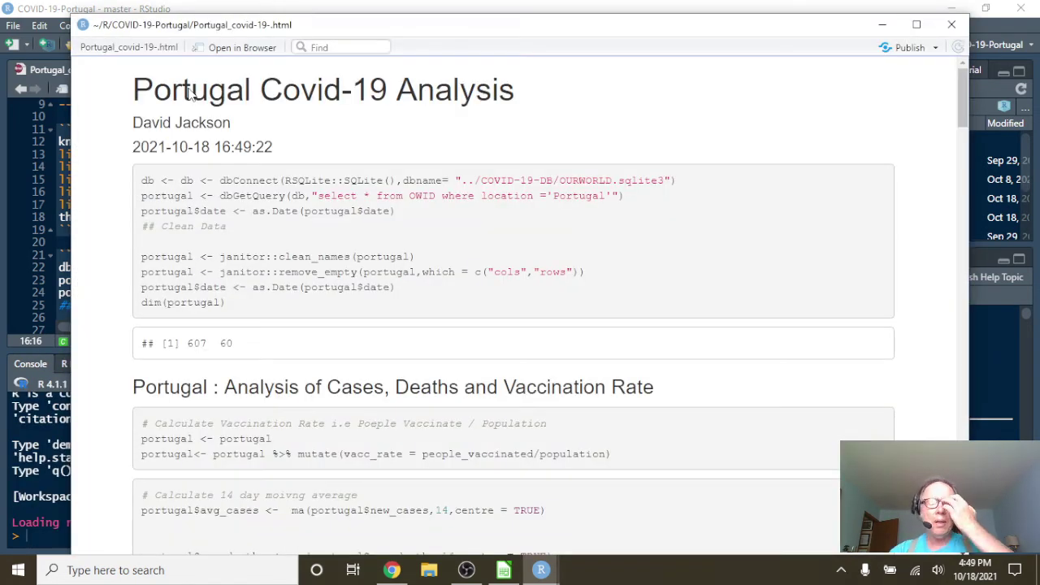
Scroll past the vaccination, Daily Cases and Daily Deaths charts to the Weekly Cases chart
scroll(455, 290, down, 1)
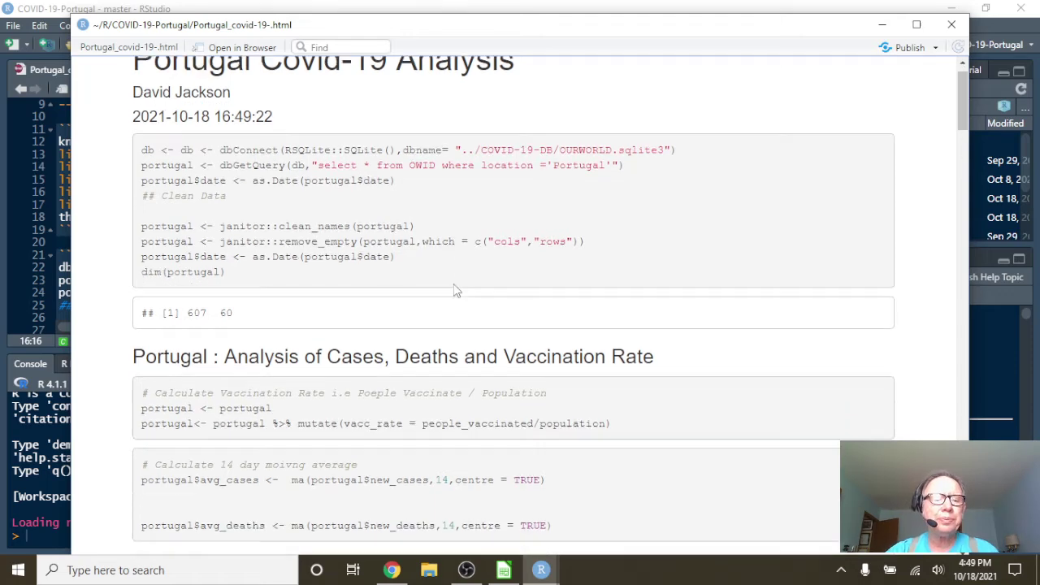
scroll(455, 290, down, 5)
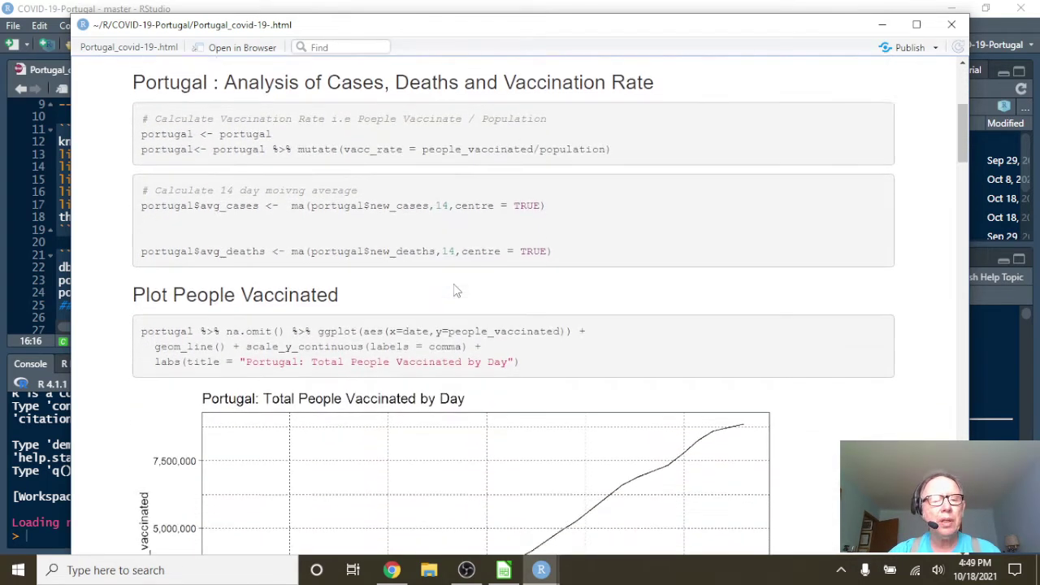
scroll(455, 290, down, 2)
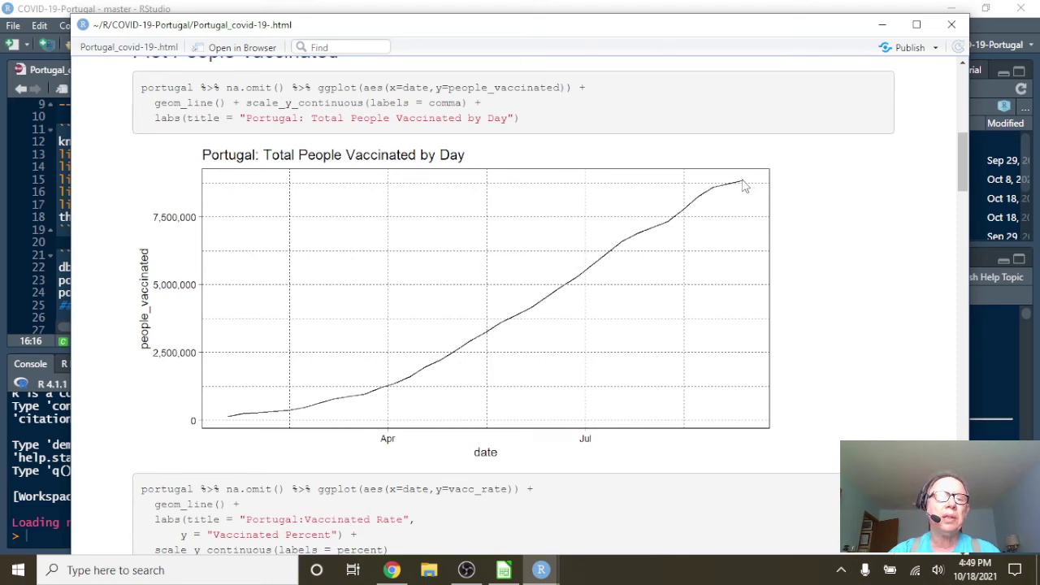
scroll(739, 185, down, 5)
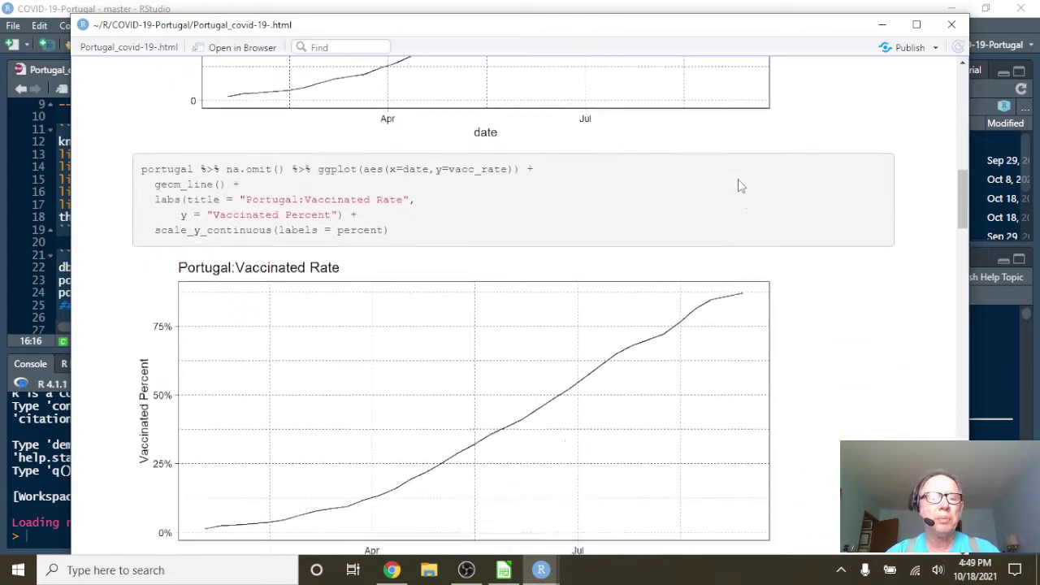
scroll(739, 185, down, 2)
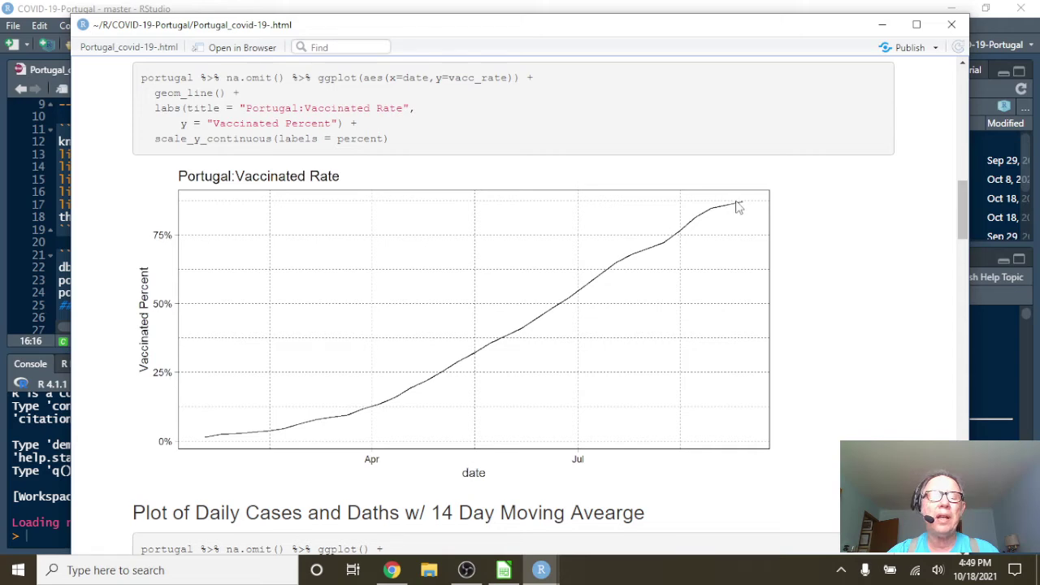
scroll(736, 204, down, 5)
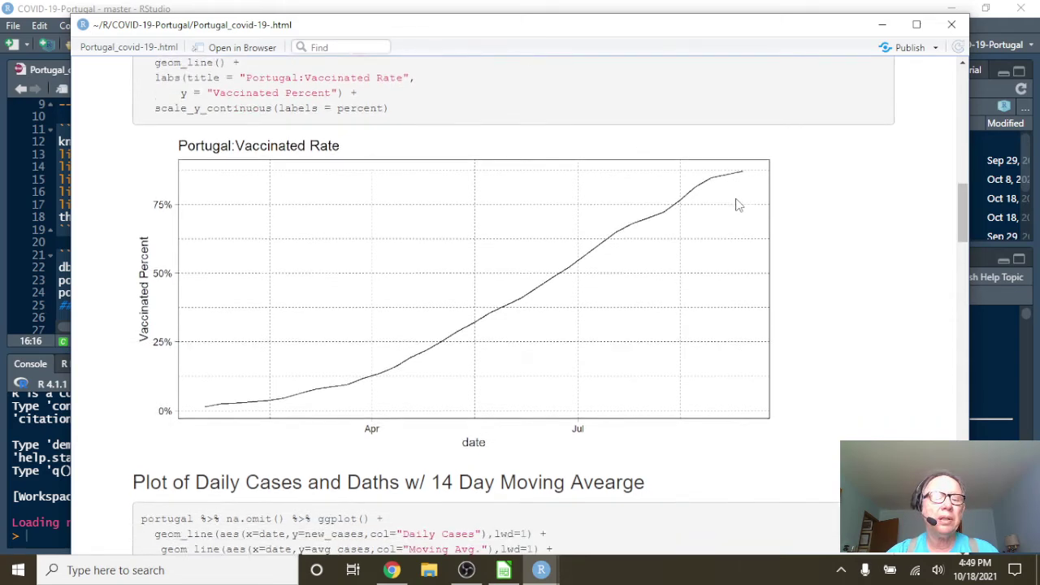
scroll(737, 204, down, 3)
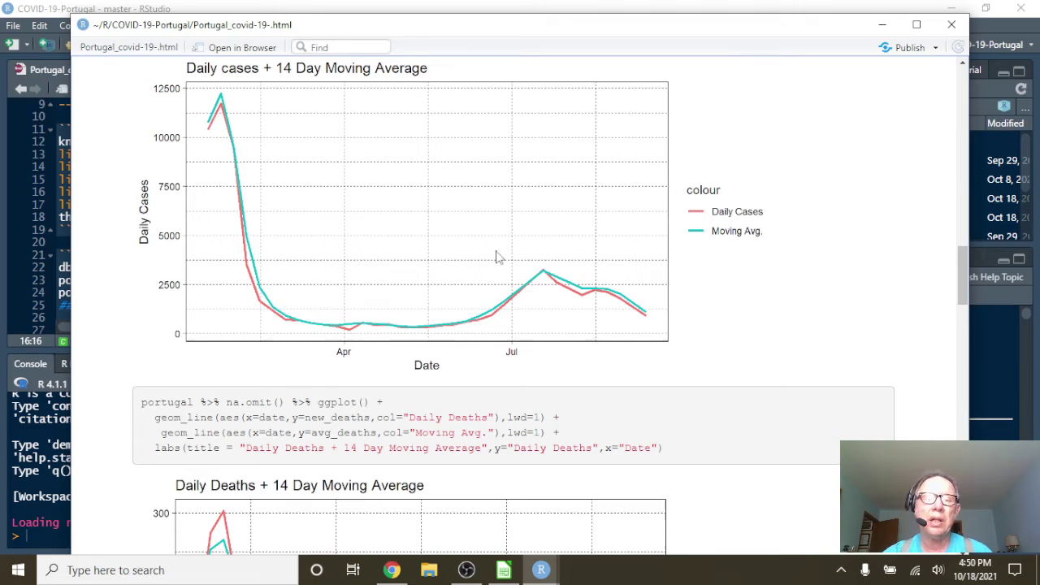
scroll(502, 262, down, 5)
scroll(498, 257, down, 1)
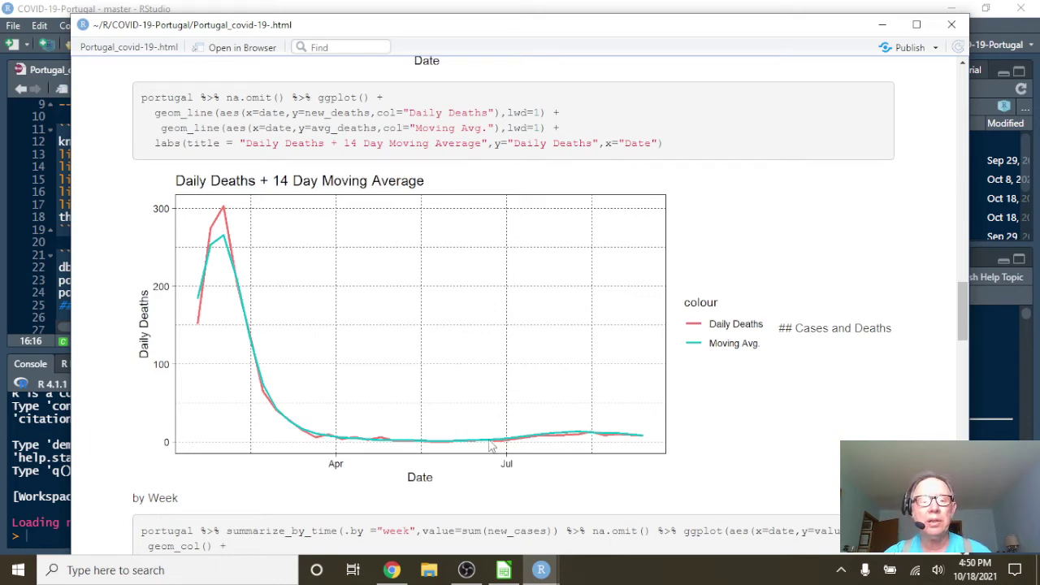
scroll(491, 444, down, 3)
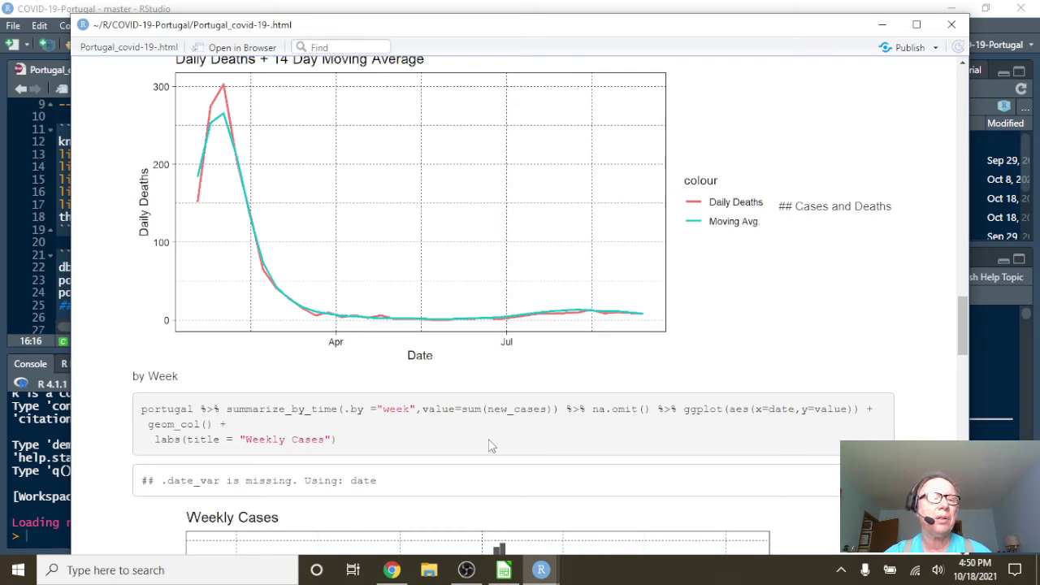
scroll(488, 438, down, 3)
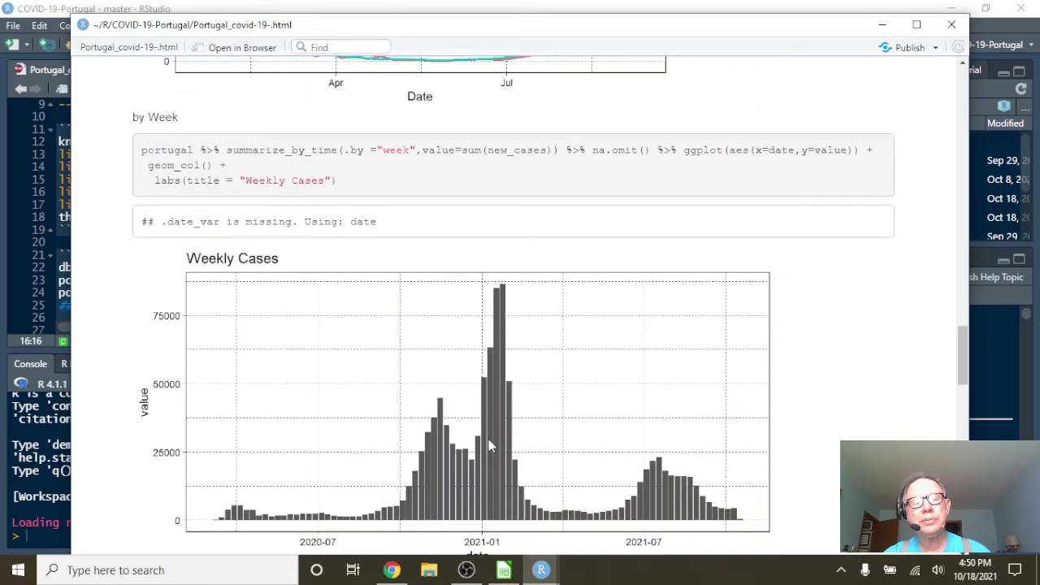
Scroll through the weekly charts to the Monthly Cases and Monthly Deaths bar charts
scroll(490, 445, down, 1)
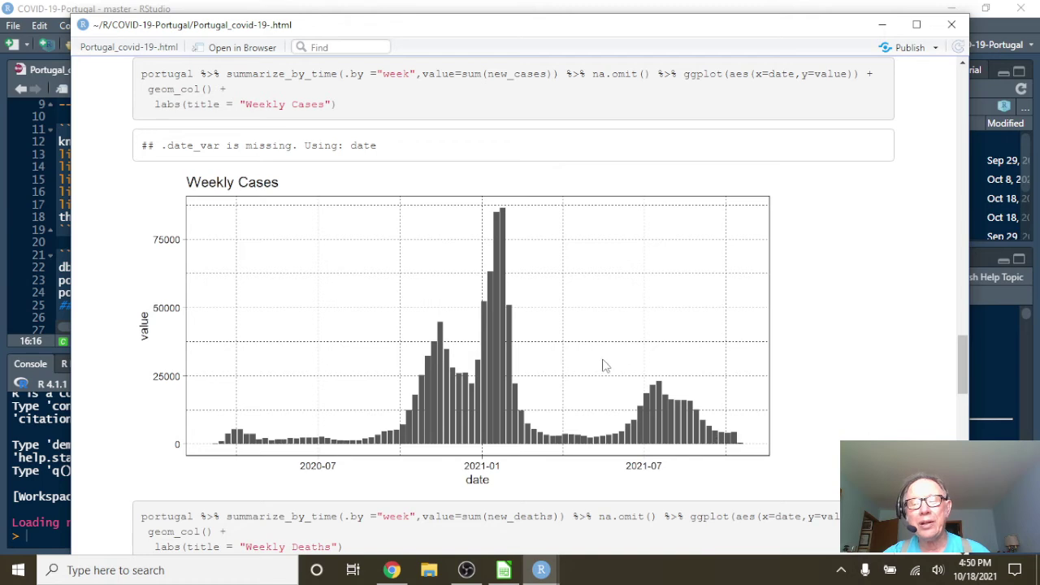
scroll(603, 361, down, 2)
scroll(603, 362, down, 4)
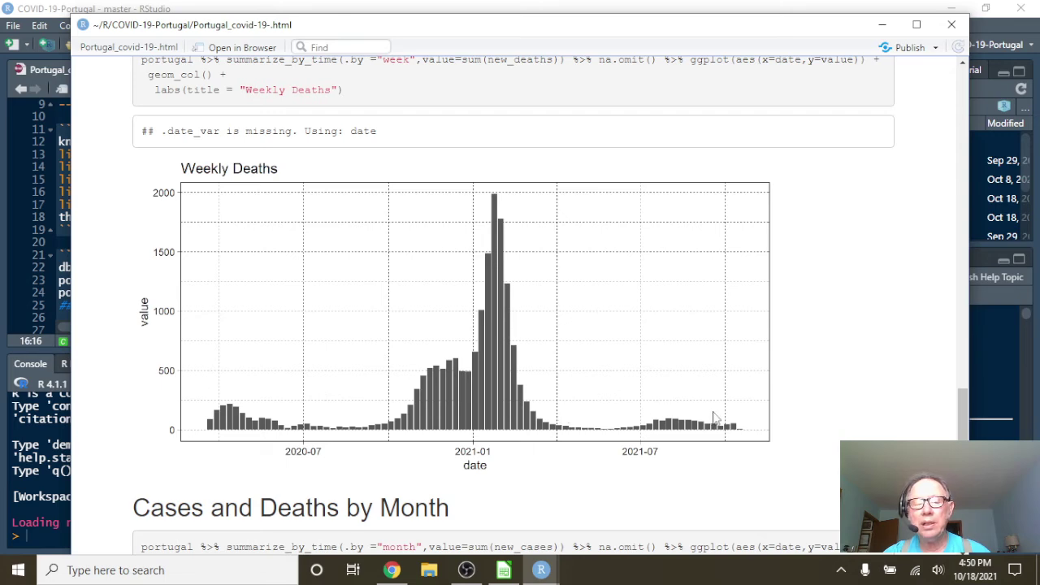
scroll(674, 421, down, 5)
scroll(674, 421, down, 6)
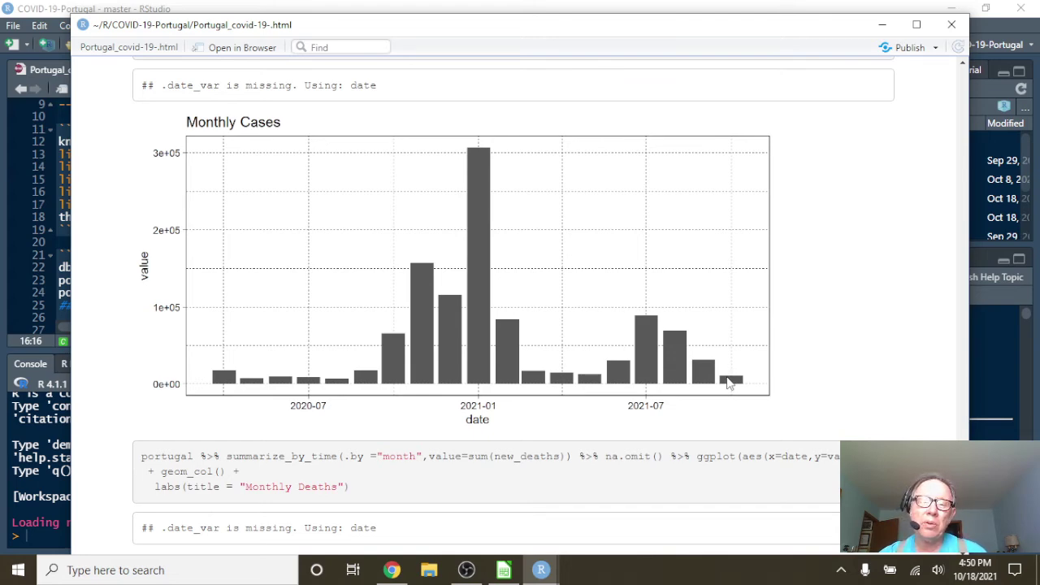
scroll(687, 385, down, 5)
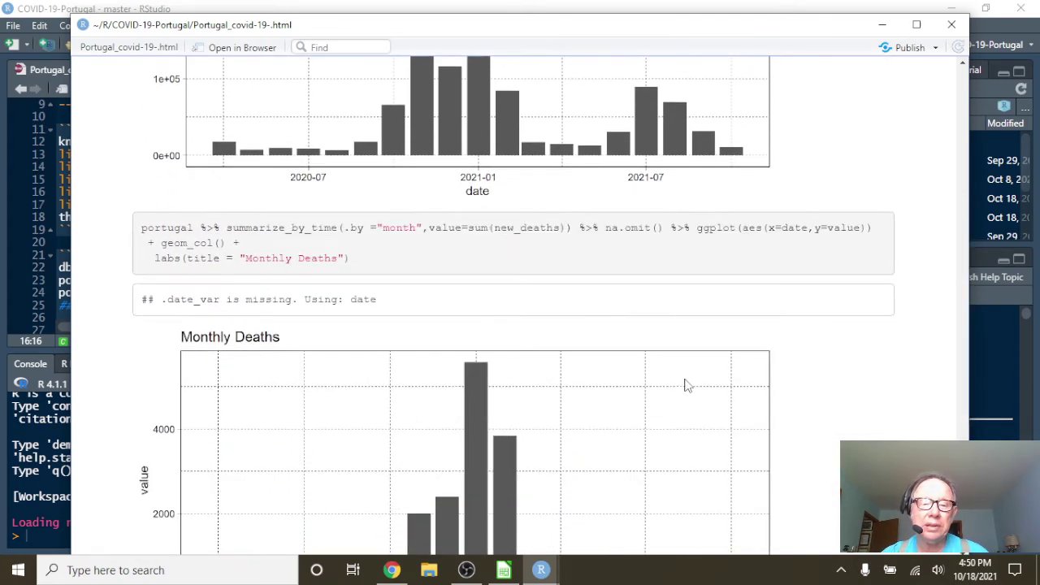
scroll(686, 386, down, 2)
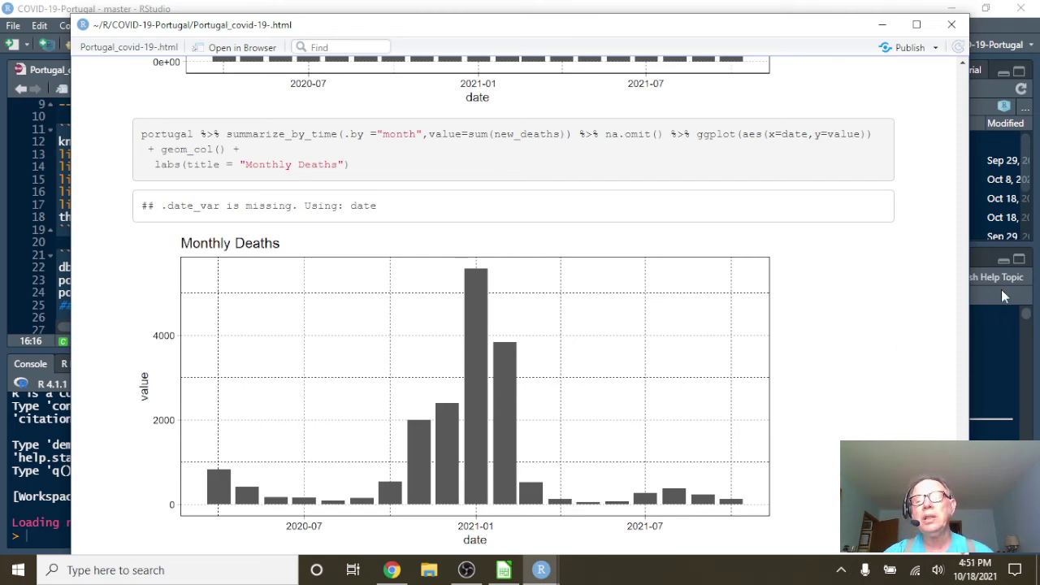
Close the knitted report preview and switch to the R for Data Science browser page
click(951, 25)
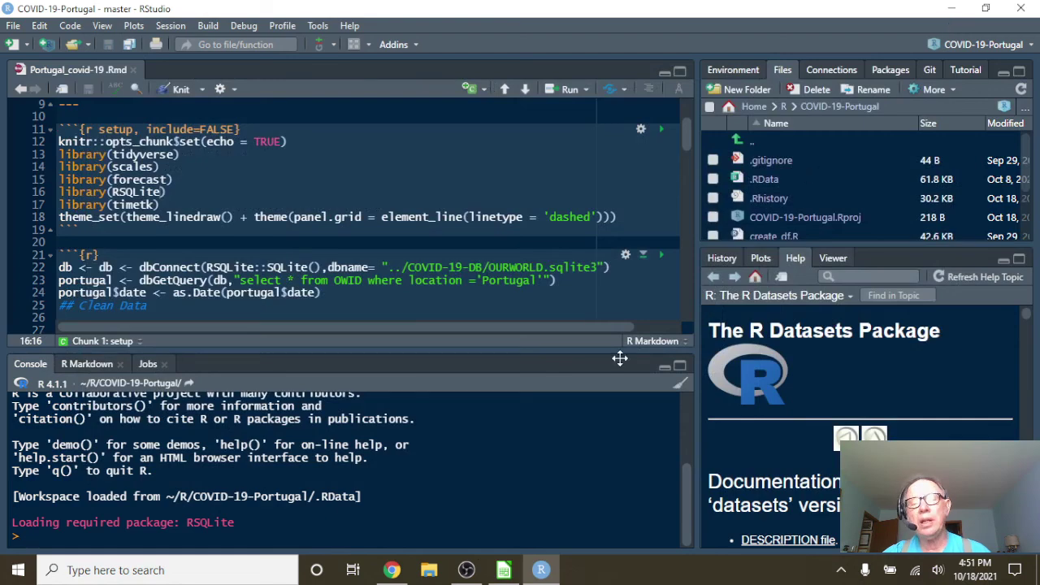
click(385, 572)
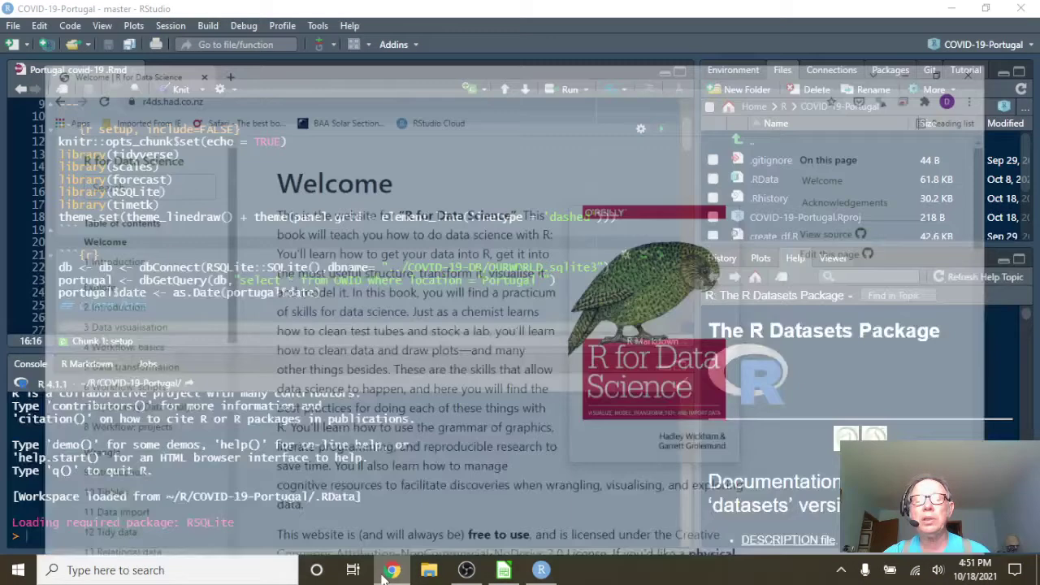